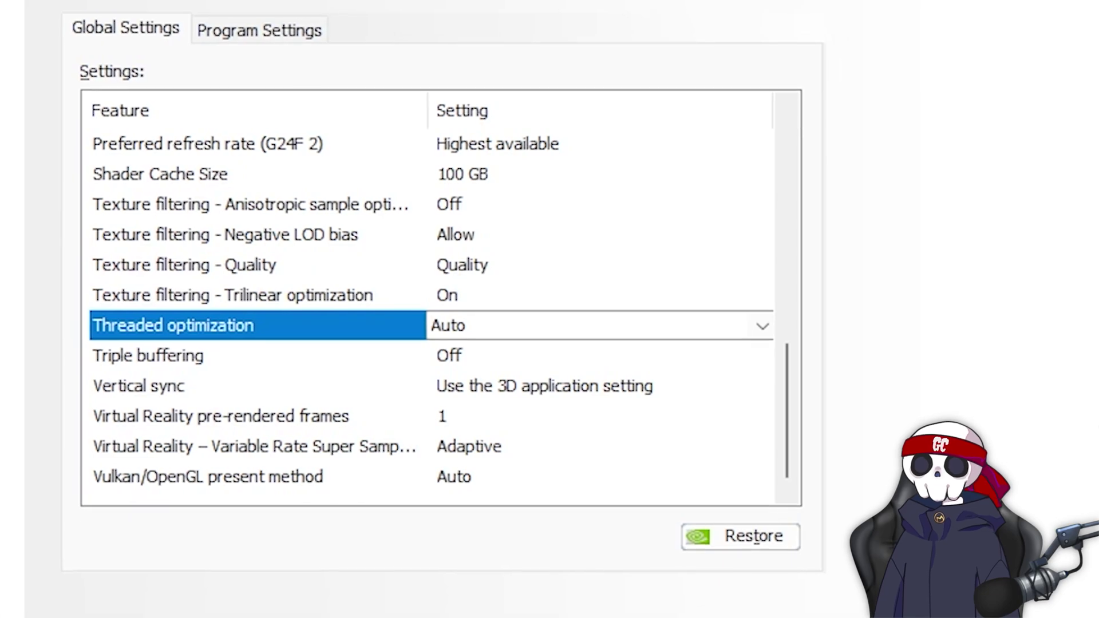
Keep Threaded optimization at Auto and Triple buffering at Off in the global 3D settings
{"action": "left_click", "coordinate": [762, 325]}
{"action": "left_click", "coordinate": [762, 326]}
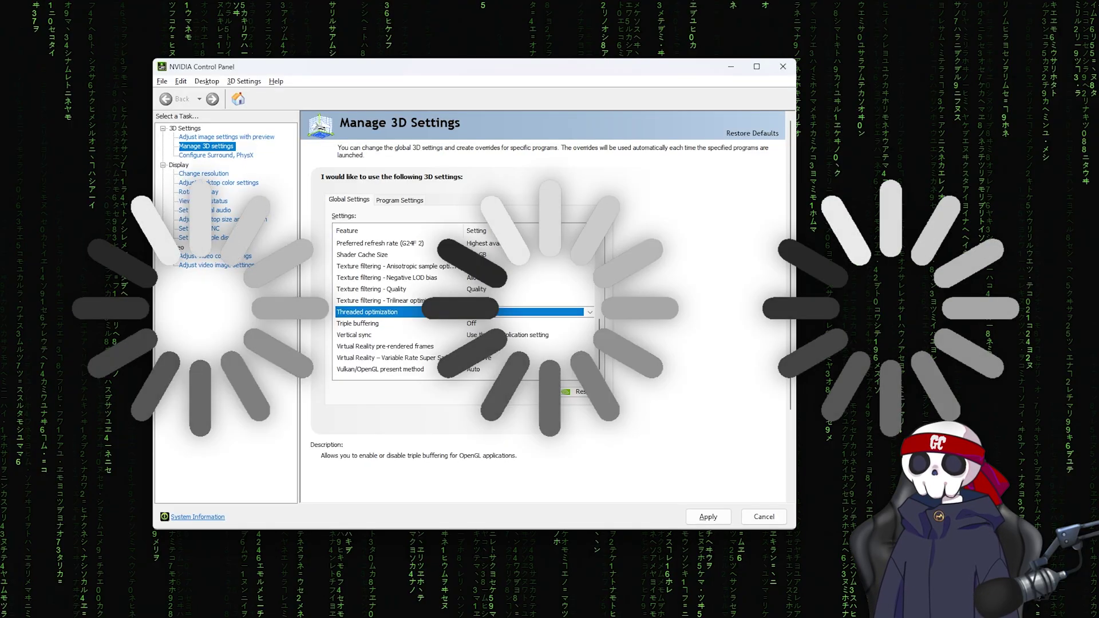
{"action": "left_click", "coordinate": [138, 357]}
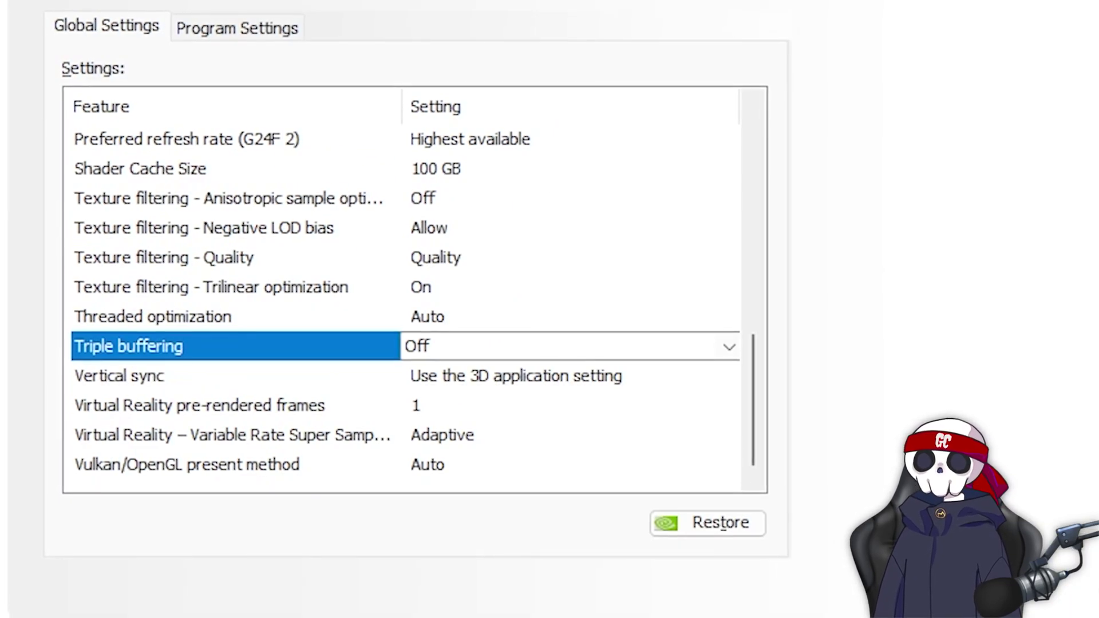
{"action": "left_click", "coordinate": [729, 347]}
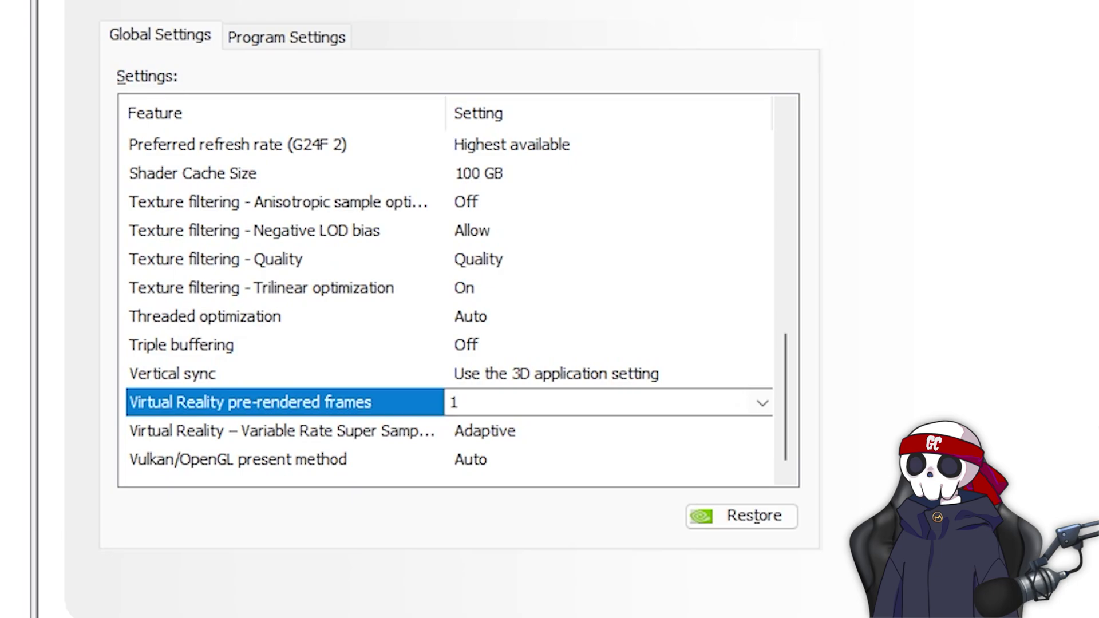
Keep Virtual Reality pre-rendered frames at 1 and set Virtual Reality Variable Rate Super Sampling to Adaptive
{"action": "left_click", "coordinate": [761, 402]}
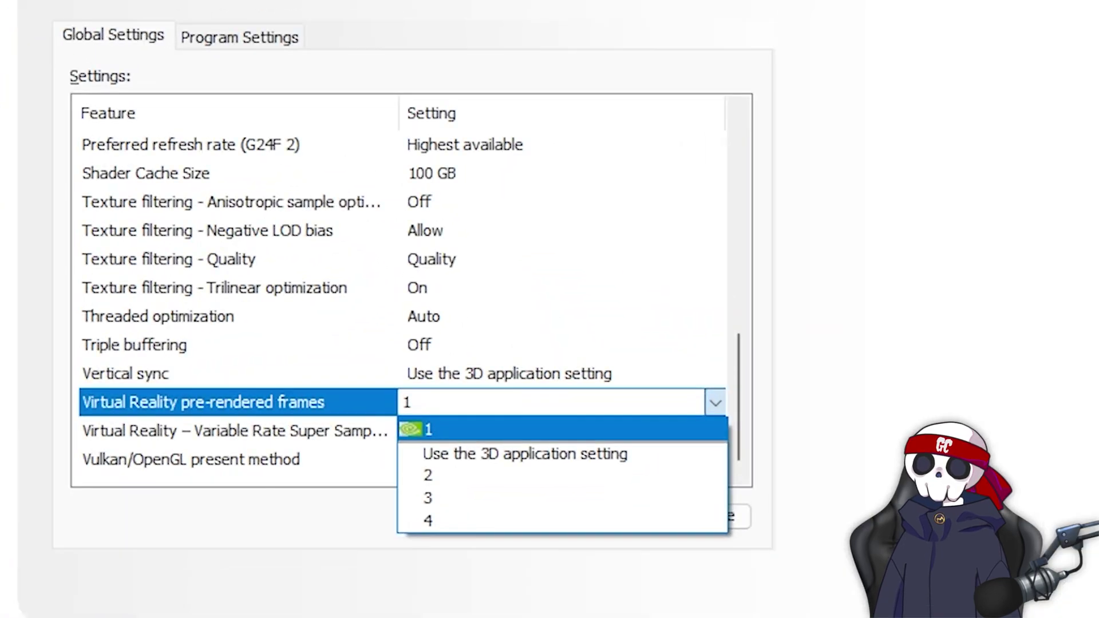
{"action": "key", "text": "Escape"}
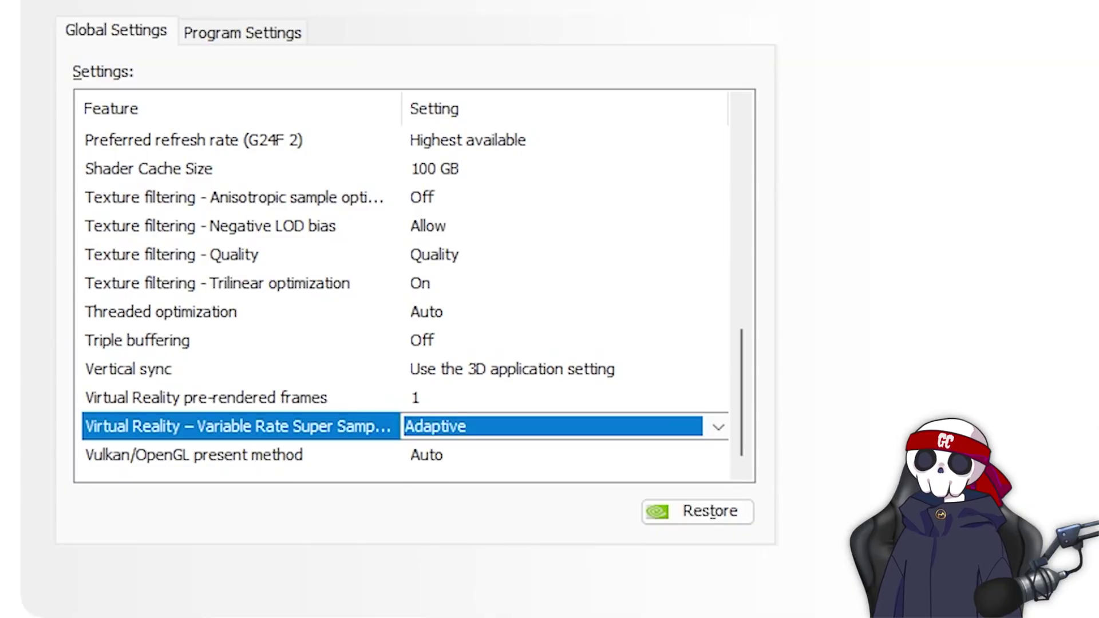
{"action": "left_click", "coordinate": [718, 427]}
{"action": "left_click", "coordinate": [564, 499]}
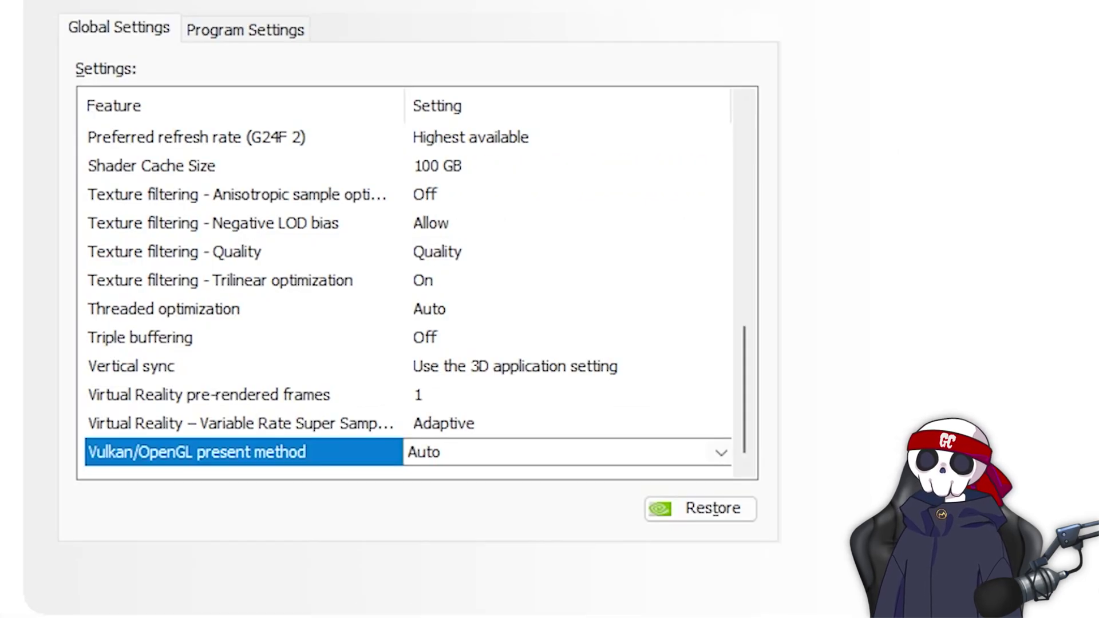
Set the Vulkan/OpenGL present method to Auto and the PhysX processor to NVIDIA GeForce RTX 4060 Ti
{"action": "left_click", "coordinate": [721, 452]}
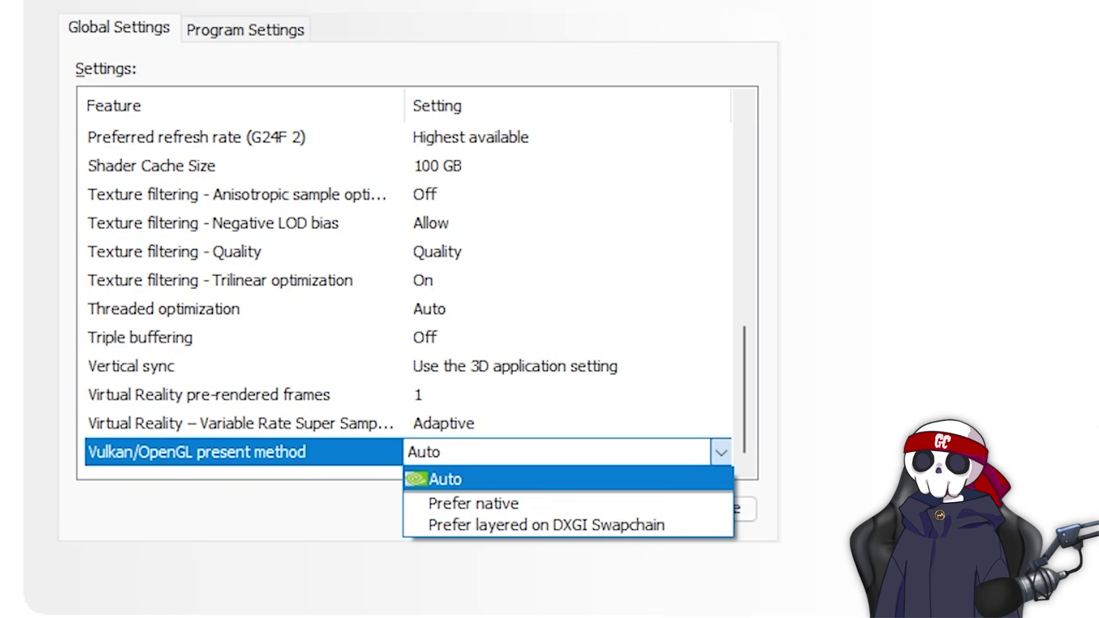
{"action": "left_click", "coordinate": [566, 479]}
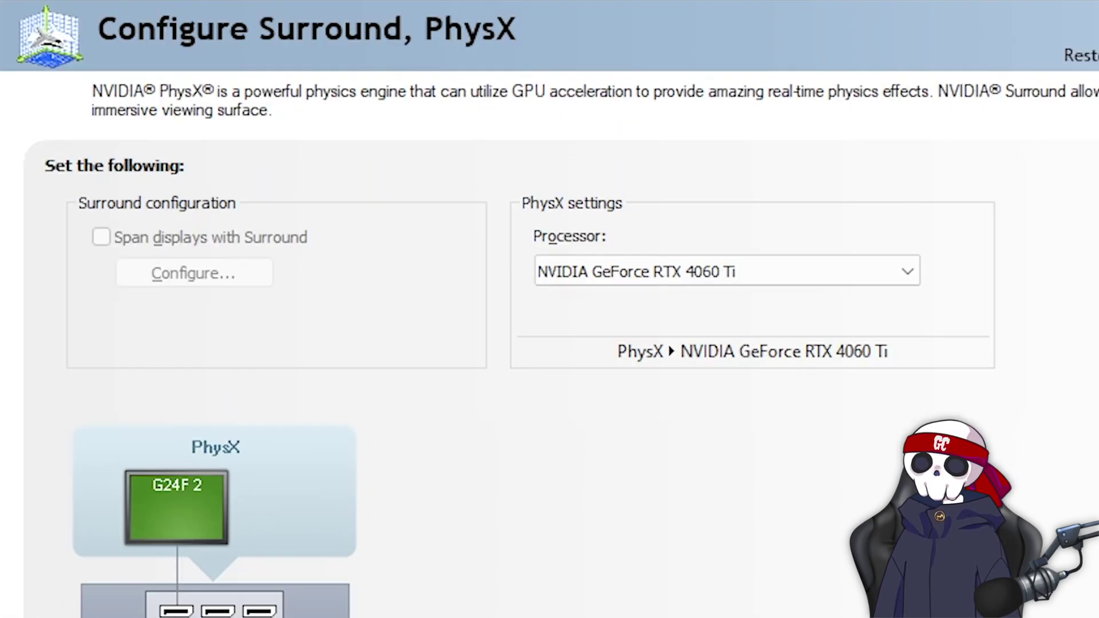
{"action": "left_click", "coordinate": [726, 271]}
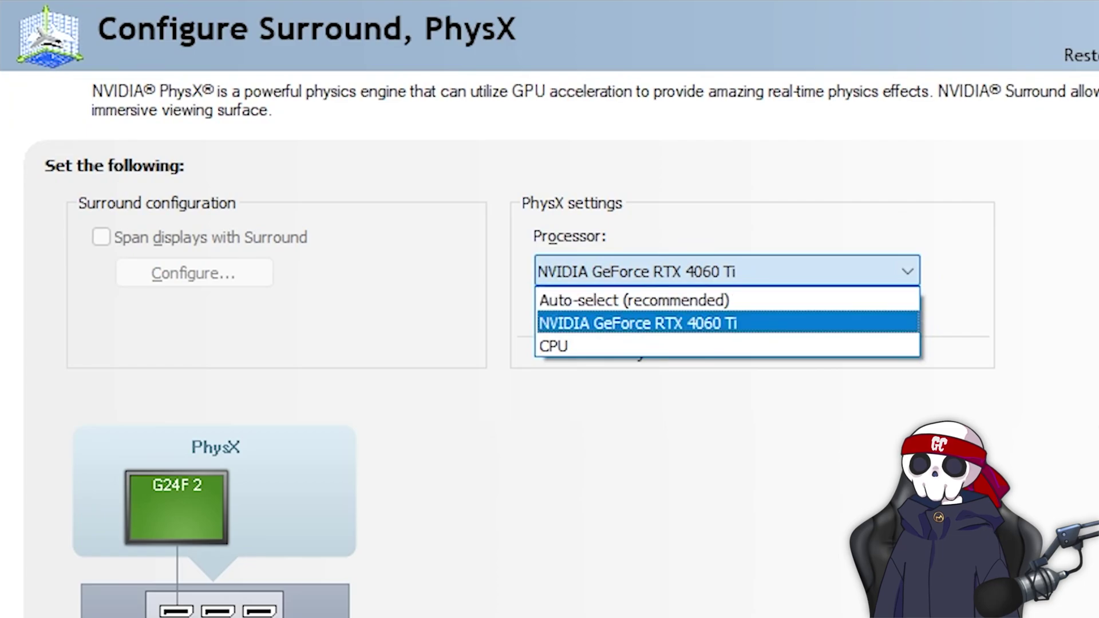
{"action": "key", "text": "Return"}
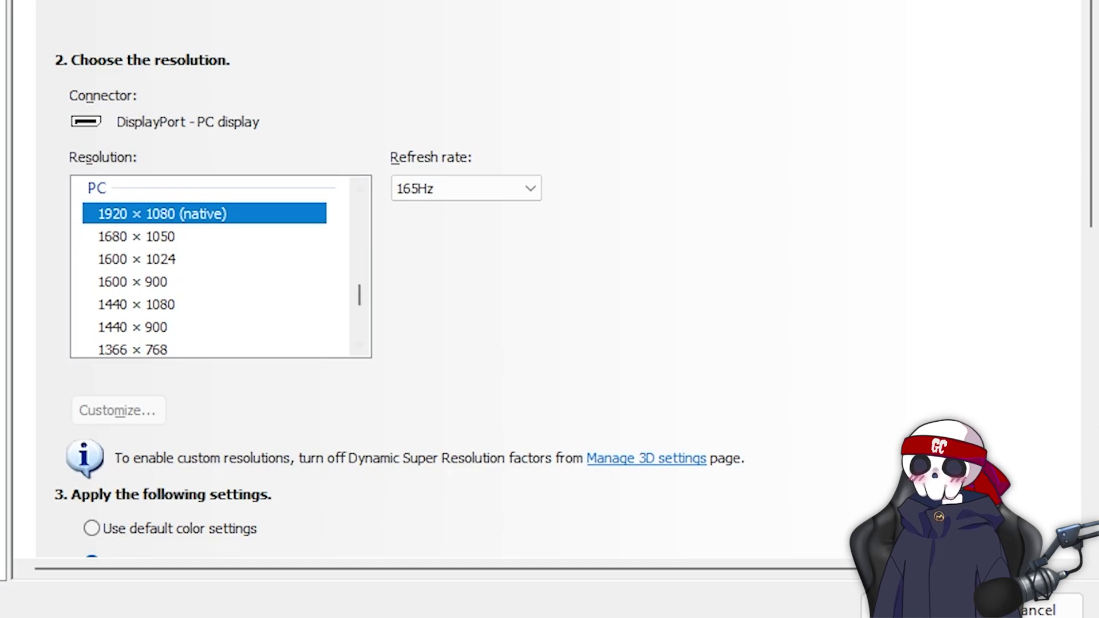
Keep the display's refresh rate at 165Hz and set its output dynamic range to Full
{"action": "left_click", "coordinate": [466, 188]}
{"action": "left_click", "coordinate": [466, 188]}
{"action": "scroll", "coordinate": [549, 286], "scroll_direction": "down", "scroll_amount": 6}
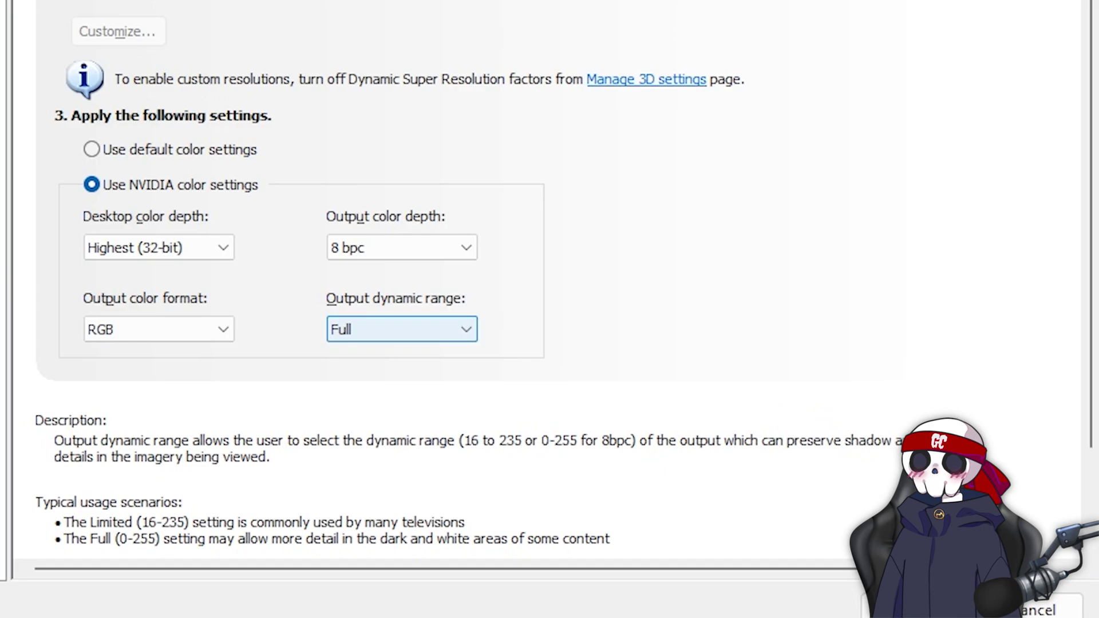
{"action": "left_click", "coordinate": [401, 329]}
{"action": "left_click", "coordinate": [402, 352]}
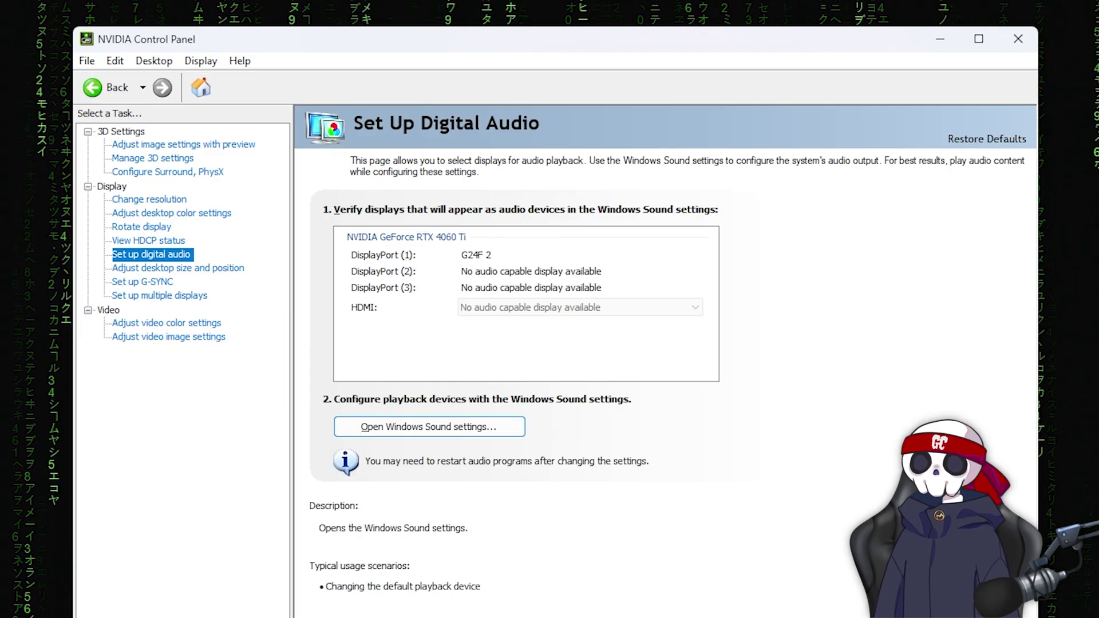
Open the Windows Sound settings for the digital audio playback devices
{"action": "left_click", "coordinate": [429, 427]}
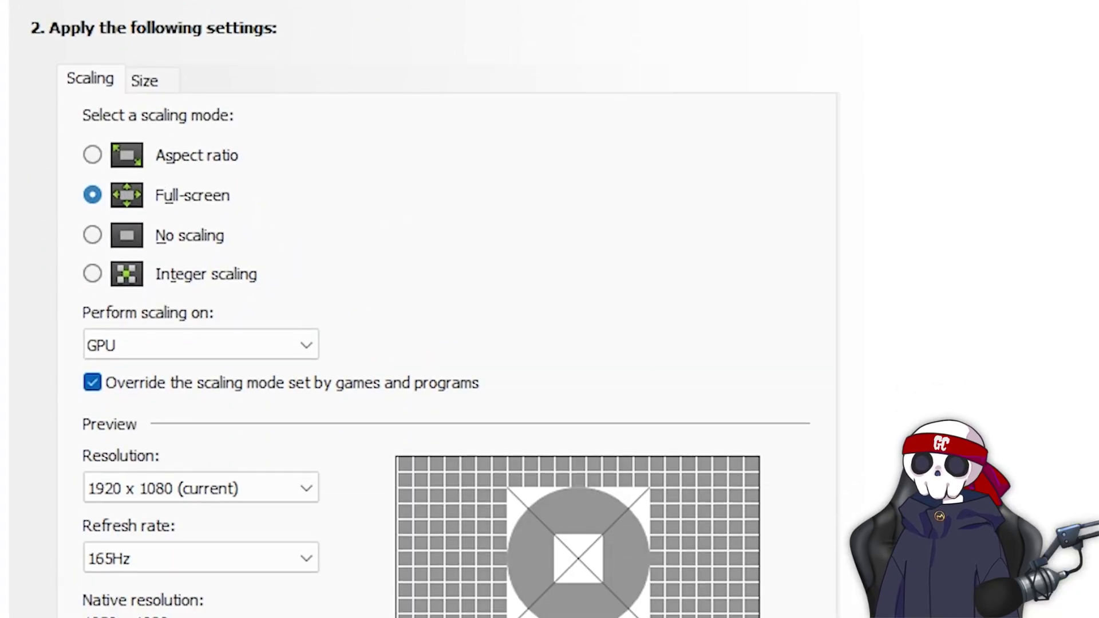
Set the desktop scaling mode to Full-screen with scaling performed on the GPU
{"action": "left_click", "coordinate": [93, 155]}
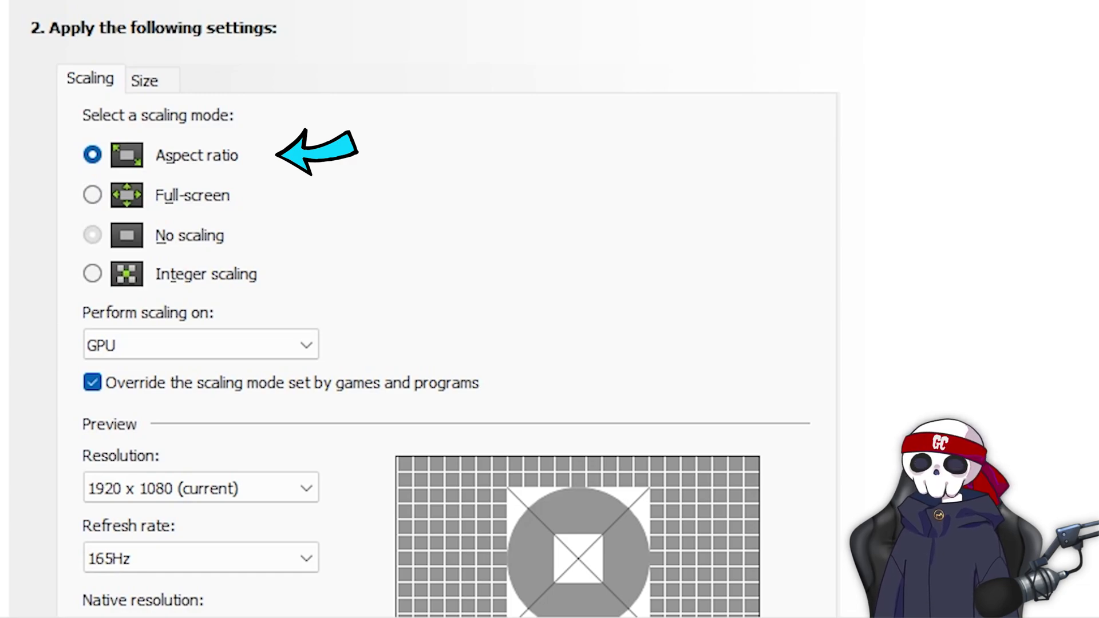
{"action": "left_click", "coordinate": [93, 235]}
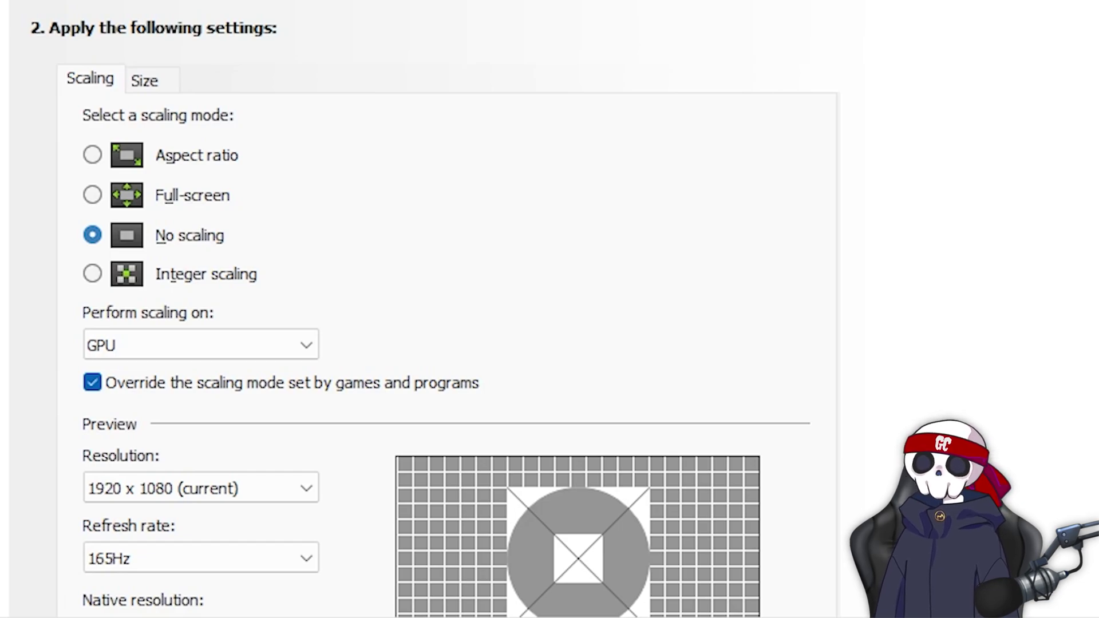
{"action": "left_click", "coordinate": [92, 195]}
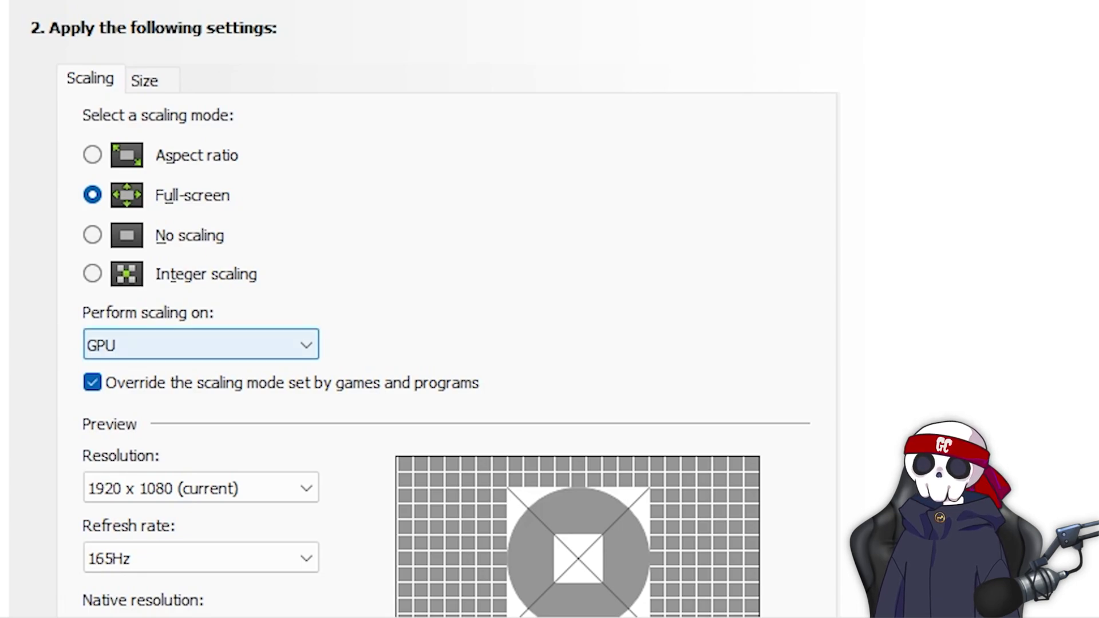
{"action": "left_click", "coordinate": [200, 344]}
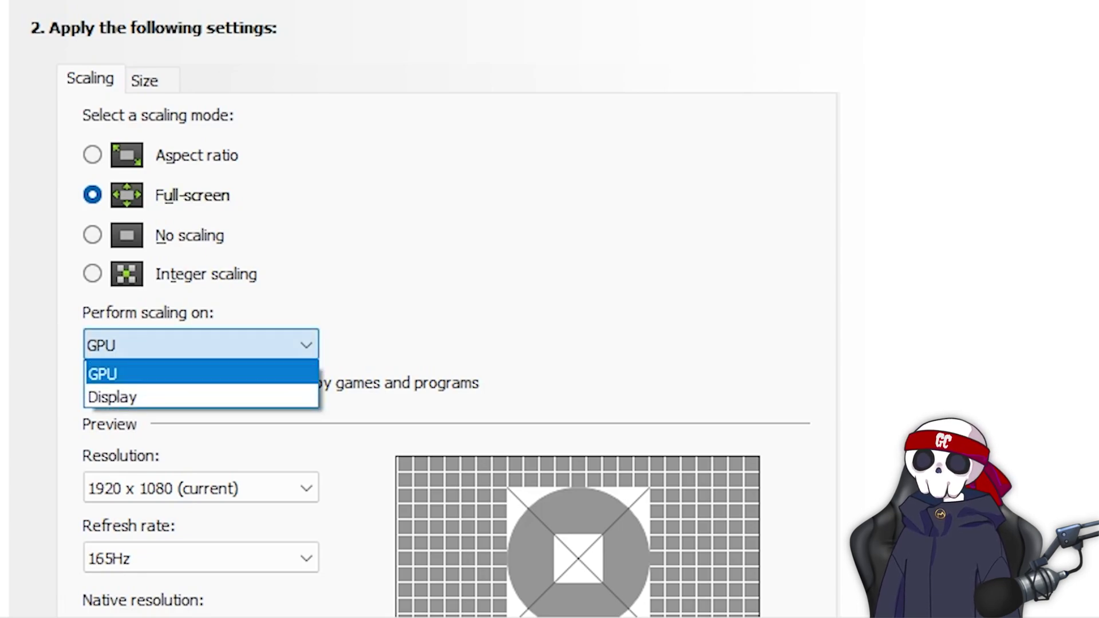
{"action": "left_click", "coordinate": [201, 373]}
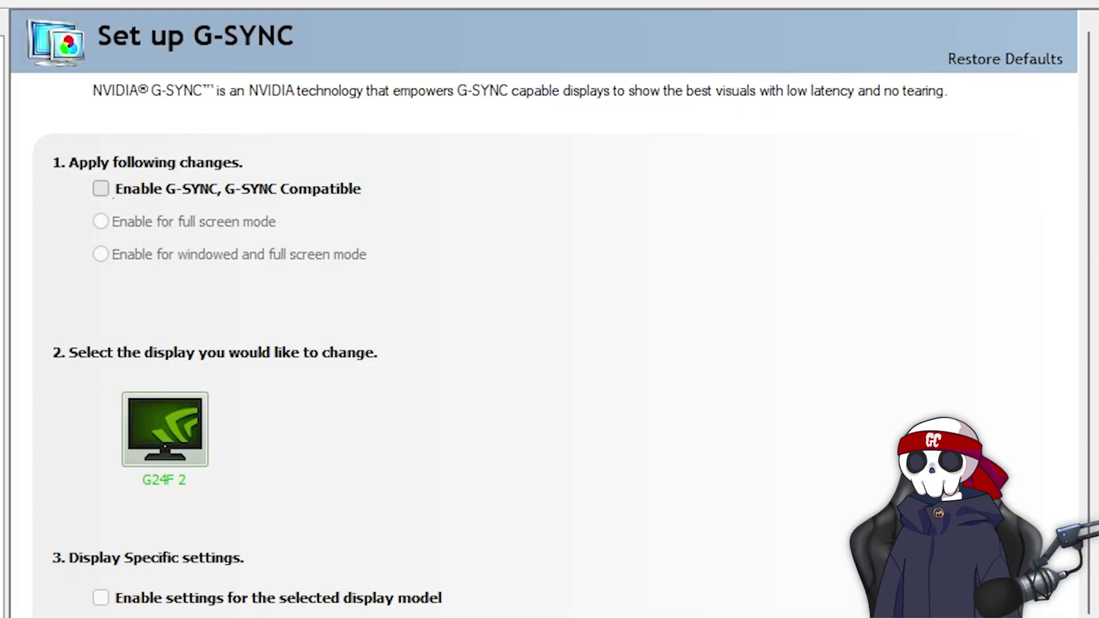
Enable G-SYNC, G-SYNC Compatible for full screen mode only
{"action": "left_click", "coordinate": [101, 188]}
{"action": "left_click", "coordinate": [100, 222]}
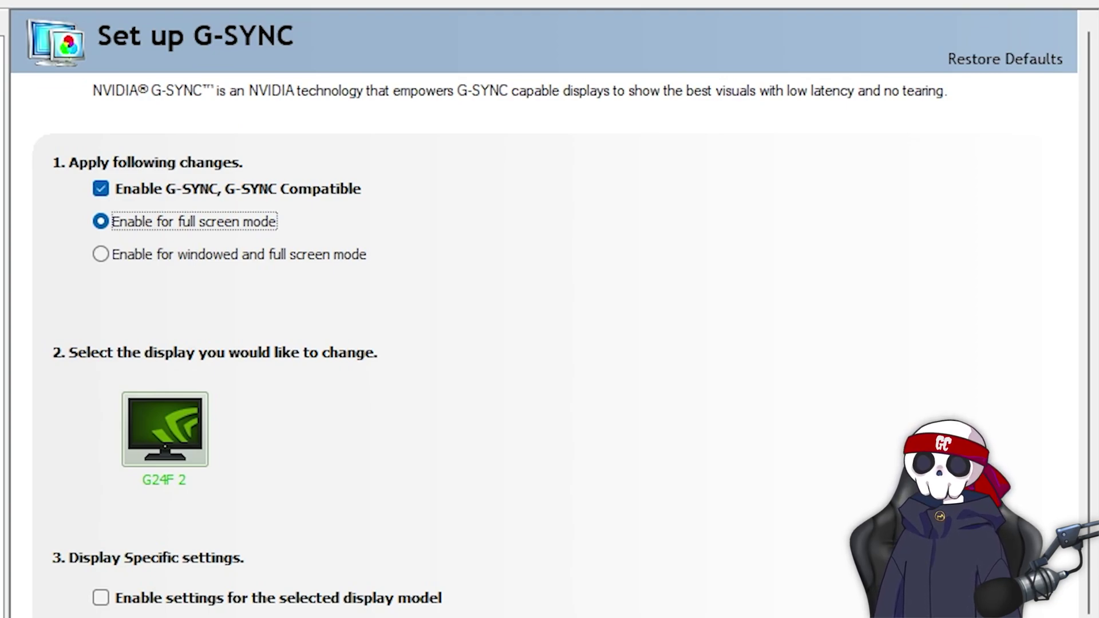
{"action": "left_click", "coordinate": [100, 254]}
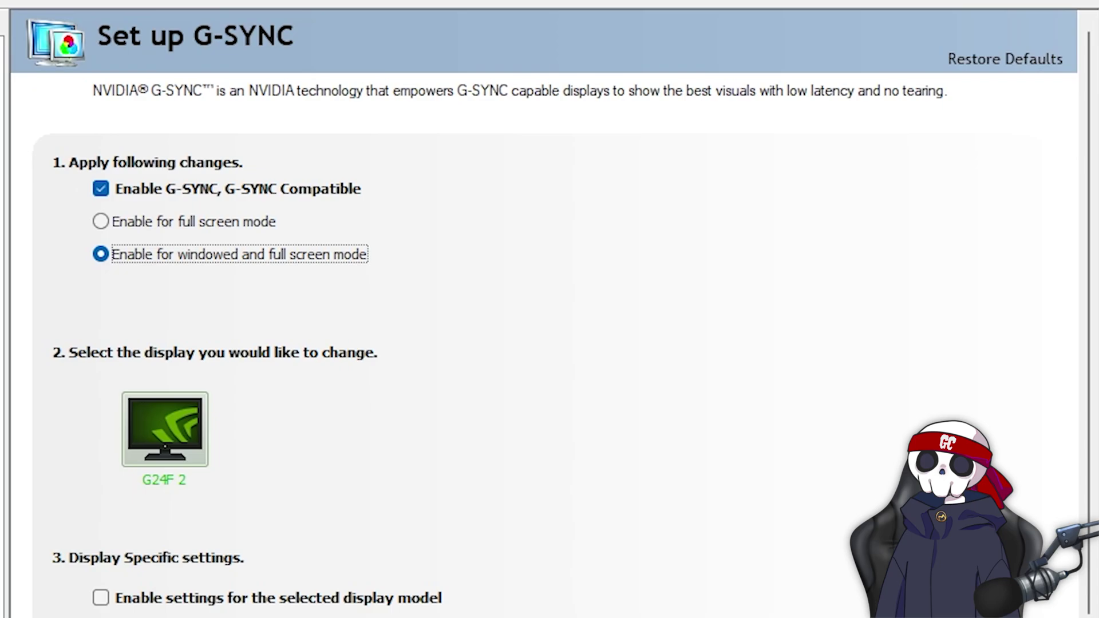
{"action": "left_click", "coordinate": [100, 221]}
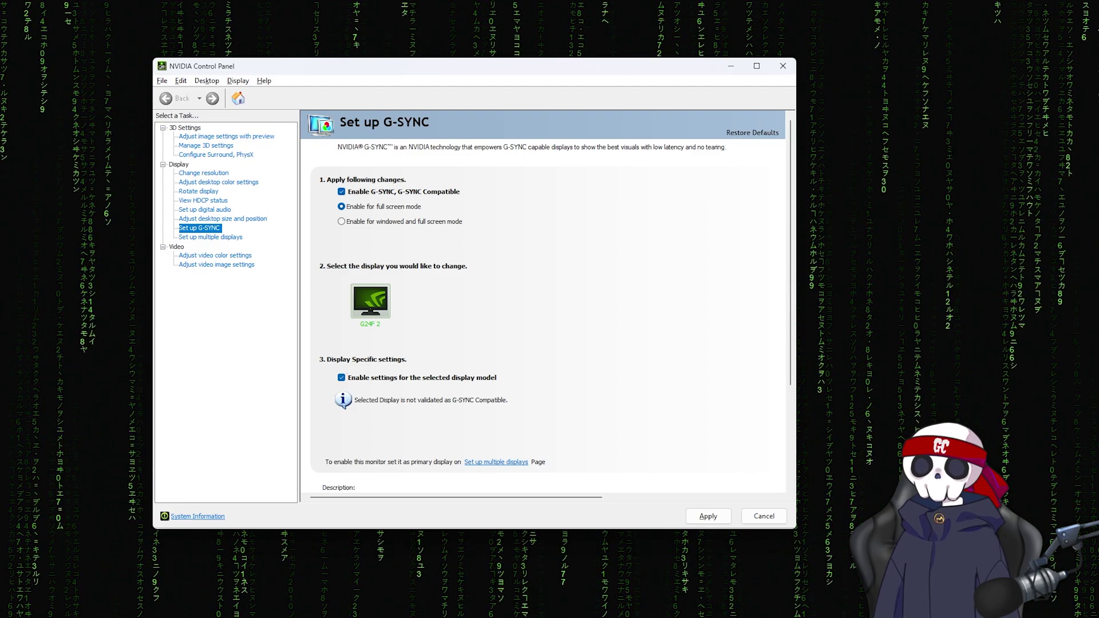
Choose S.T.A.L.K.E.R. 2: Heart of Chornobyl in the per-program 3D settings and keep its Monitor Technology at G-SYNC Compatible
{"action": "left_click", "coordinate": [206, 146]}
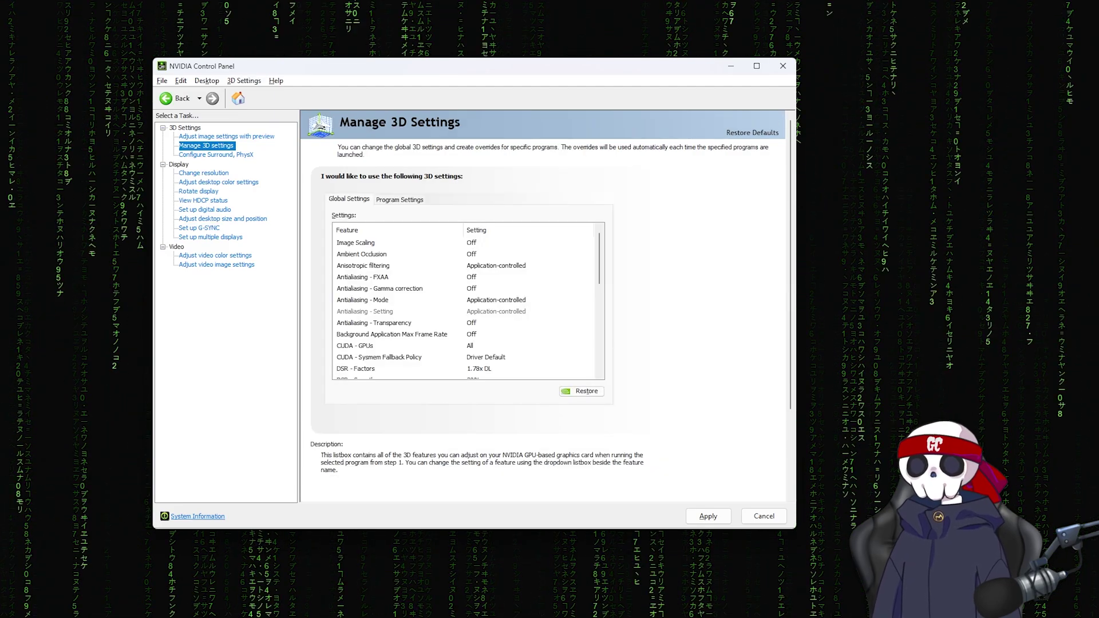
{"action": "left_click", "coordinate": [400, 200]}
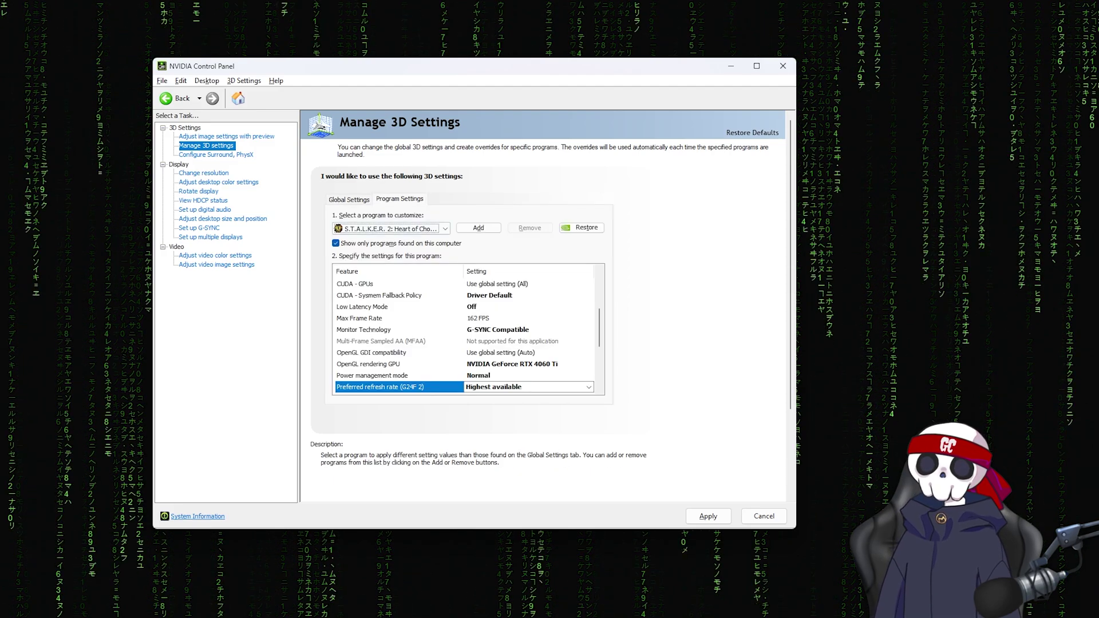
{"action": "left_click", "coordinate": [391, 228]}
{"action": "left_click", "coordinate": [400, 377]}
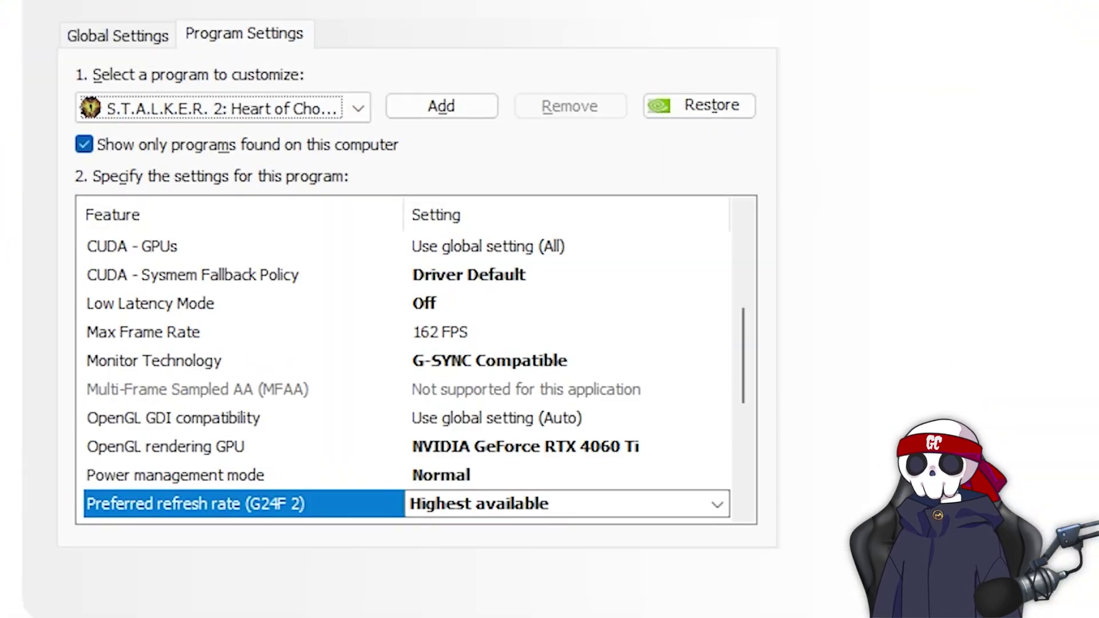
{"action": "left_click", "coordinate": [719, 361]}
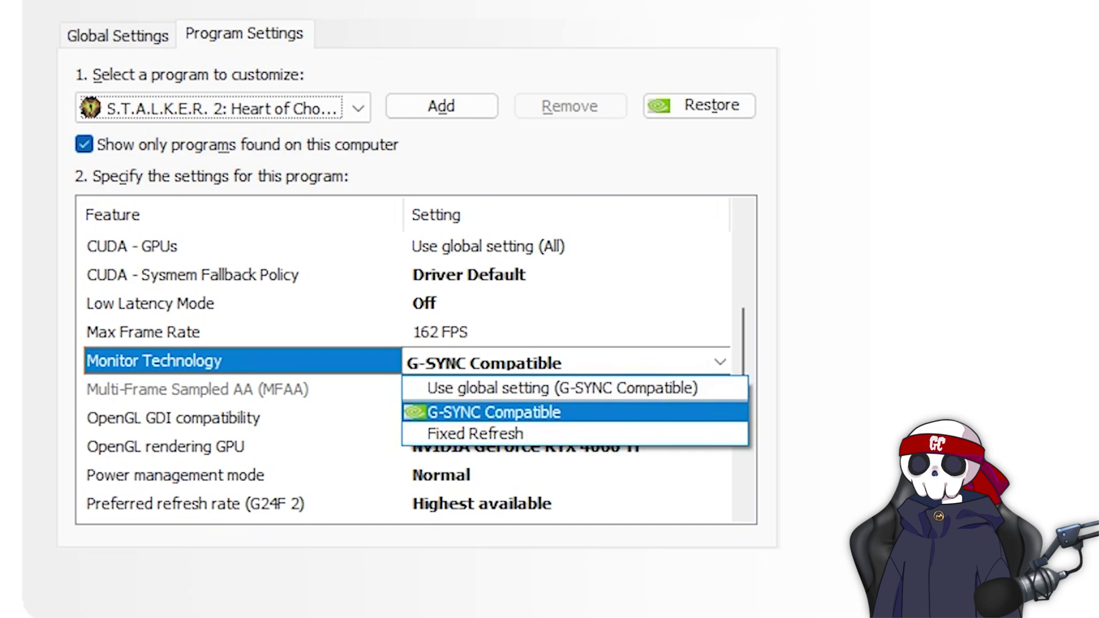
{"action": "left_click", "coordinate": [718, 361]}
{"action": "mouse_move", "coordinate": [742, 360]}
{"action": "left_mouse_down"}
{"action": "mouse_move", "coordinate": [742, 447]}
{"action": "mouse_move", "coordinate": [743, 359]}
{"action": "left_mouse_up"}
Keep the game's OpenGL rendering GPU at NVIDIA GeForce RTX 4060 Ti and set its Max Frame Rate to 162 FPS
{"action": "left_click", "coordinate": [719, 447]}
{"action": "left_click", "coordinate": [718, 447]}
{"action": "left_click", "coordinate": [719, 447]}
{"action": "left_click", "coordinate": [719, 333]}
{"action": "left_click", "coordinate": [719, 333]}
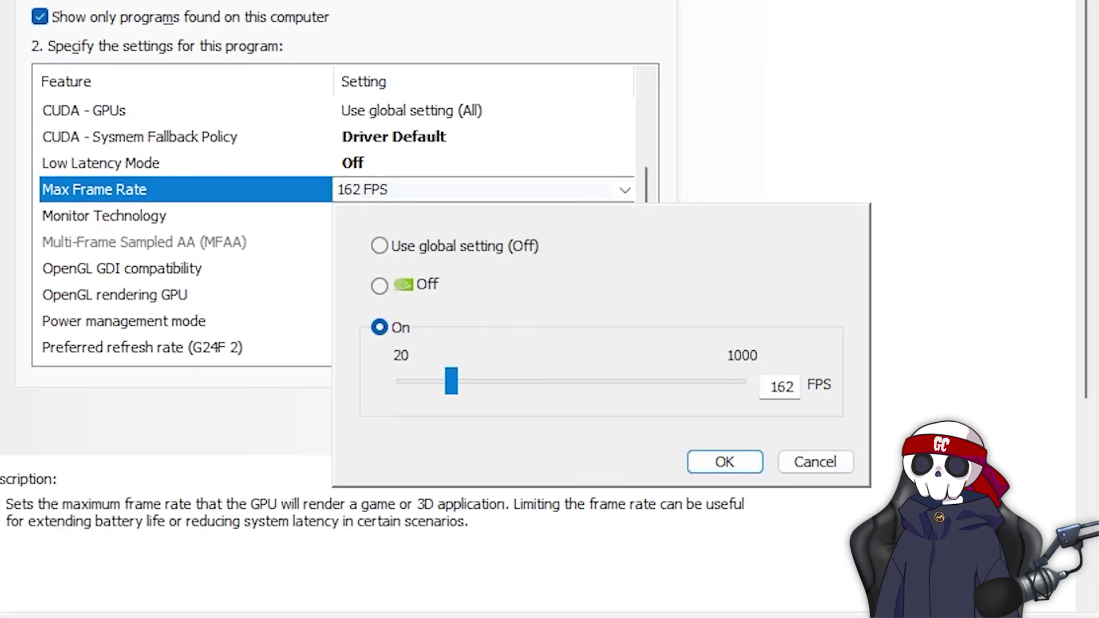
{"action": "double_click", "coordinate": [770, 387]}
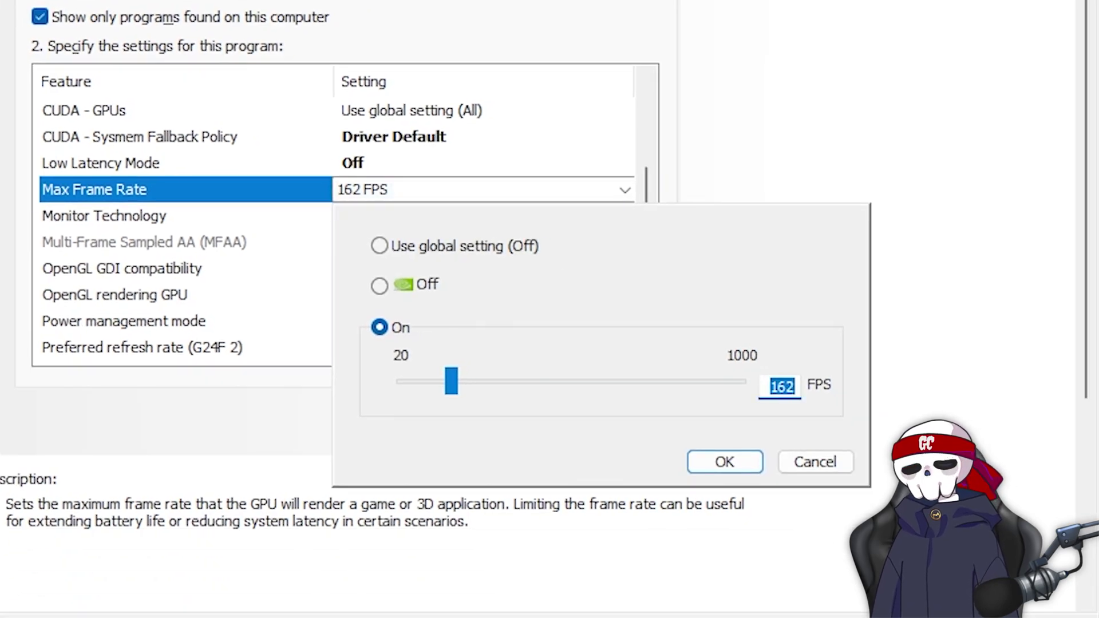
{"action": "type", "text": "162"}
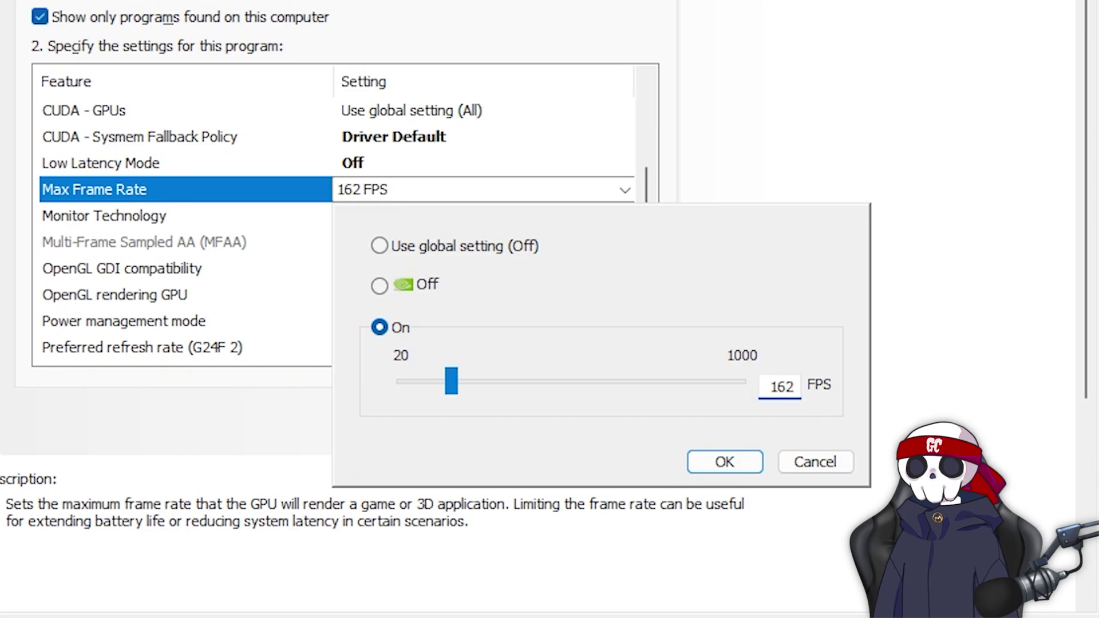
{"action": "key", "text": "Return"}
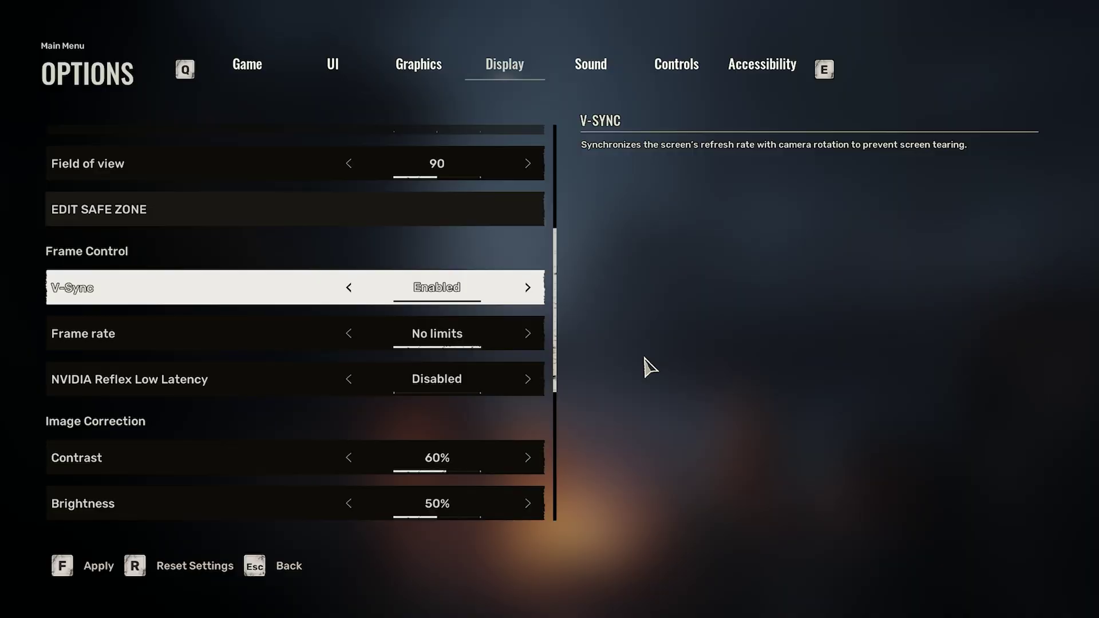
In the game's display options, disable V-Sync and raise NVIDIA Reflex Low Latency by one level
{"action": "key", "text": "Right"}
{"action": "key", "text": "Left"}
{"action": "key", "text": "Down"}
{"action": "key", "text": "Down"}
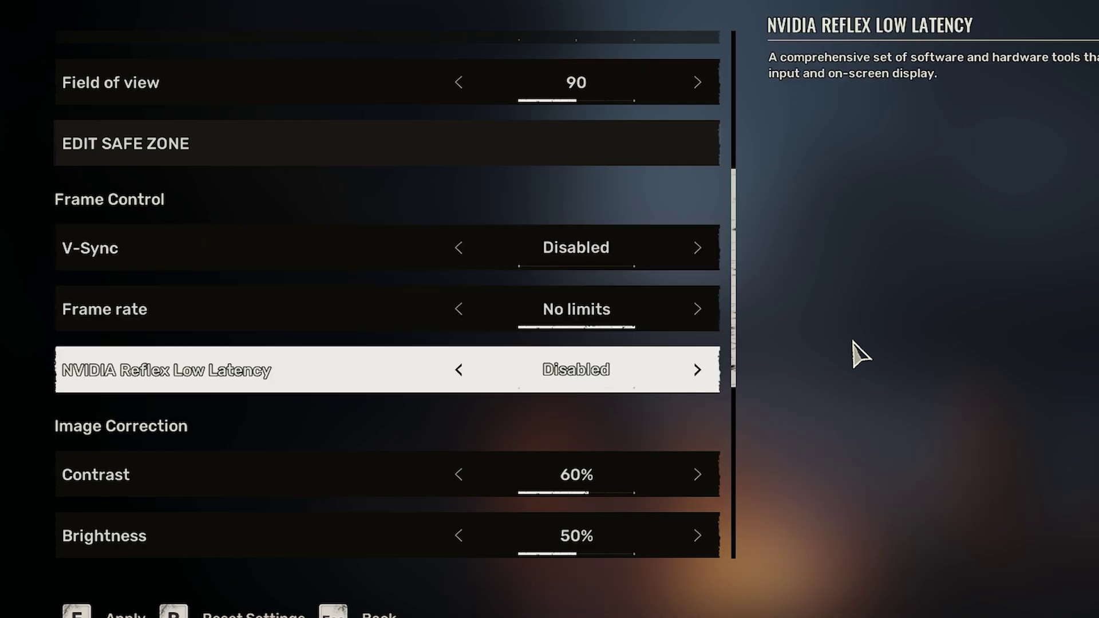
{"action": "key", "text": "Right"}
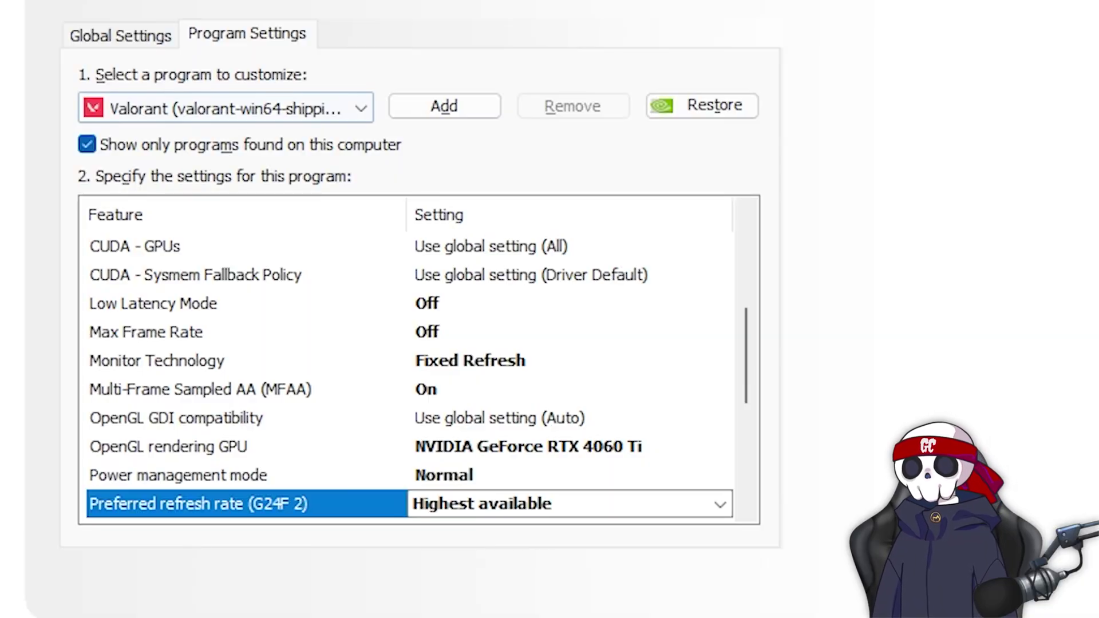
Choose Valorant (valorant-win64-shipping.exe) in the NVIDIA Control Panel program settings and set its Monitor Technology to Fixed Refresh
{"action": "left_click", "coordinate": [226, 108]}
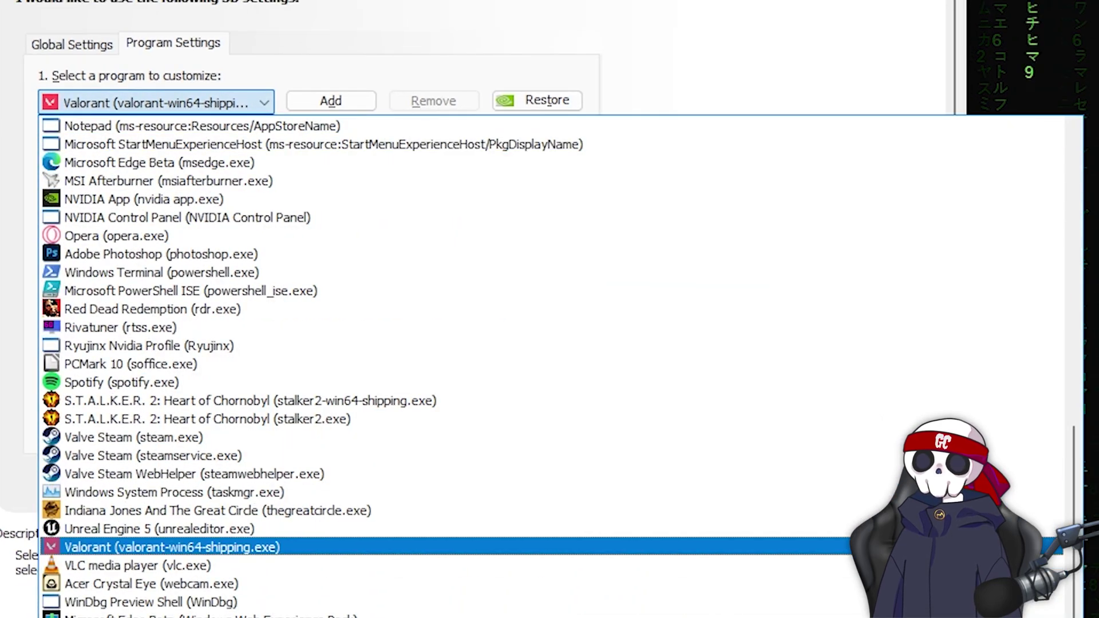
{"action": "left_click", "coordinate": [172, 547]}
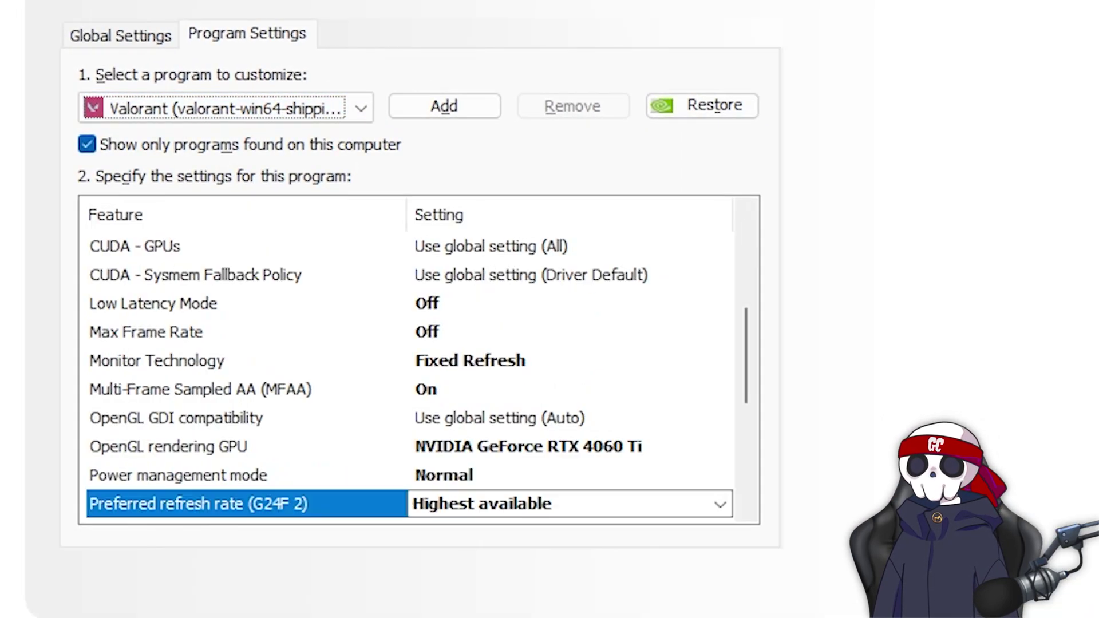
{"action": "left_click", "coordinate": [572, 361]}
{"action": "left_click", "coordinate": [722, 361]}
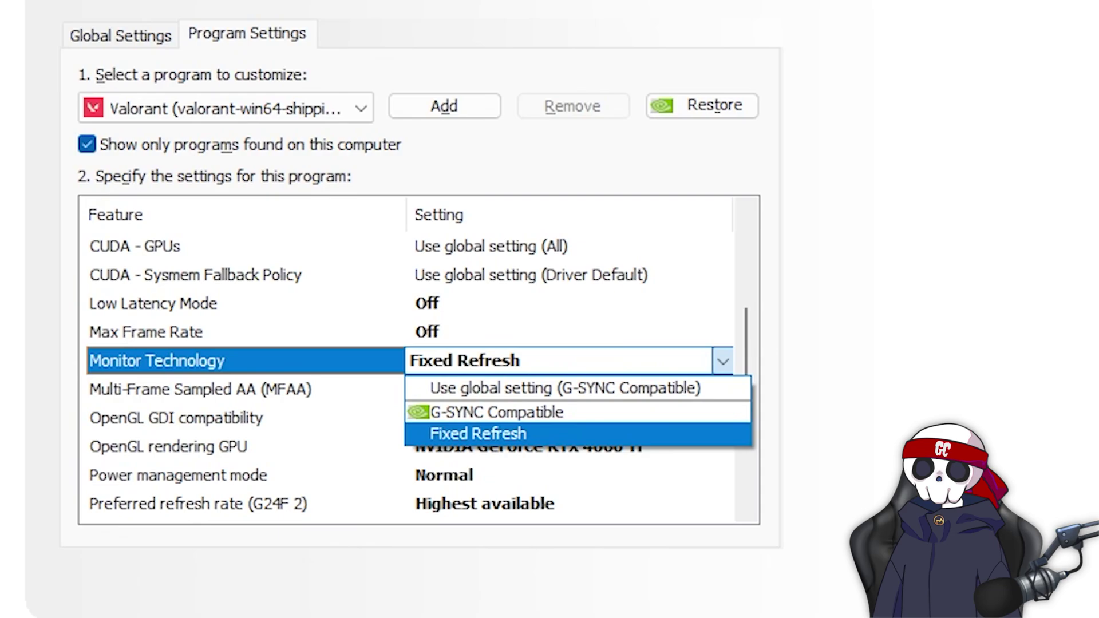
{"action": "left_click", "coordinate": [479, 434]}
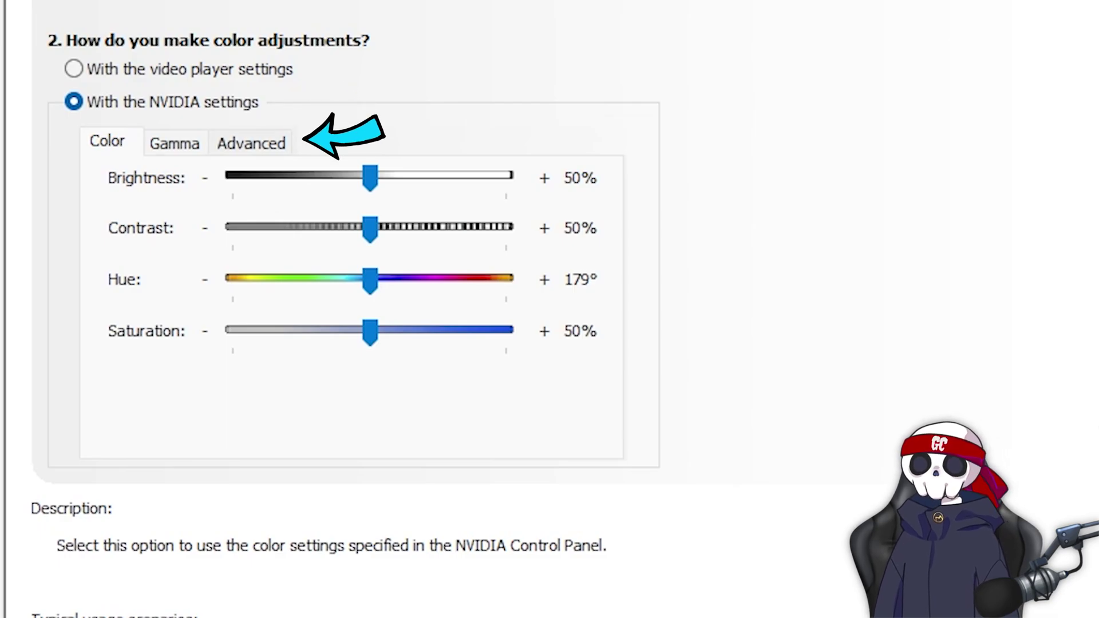
Choose an option in the advanced video color adjustments under the NVIDIA settings
{"action": "left_click", "coordinate": [251, 143]}
{"action": "left_click", "coordinate": [313, 196]}
{"action": "left_click", "coordinate": [309, 221]}
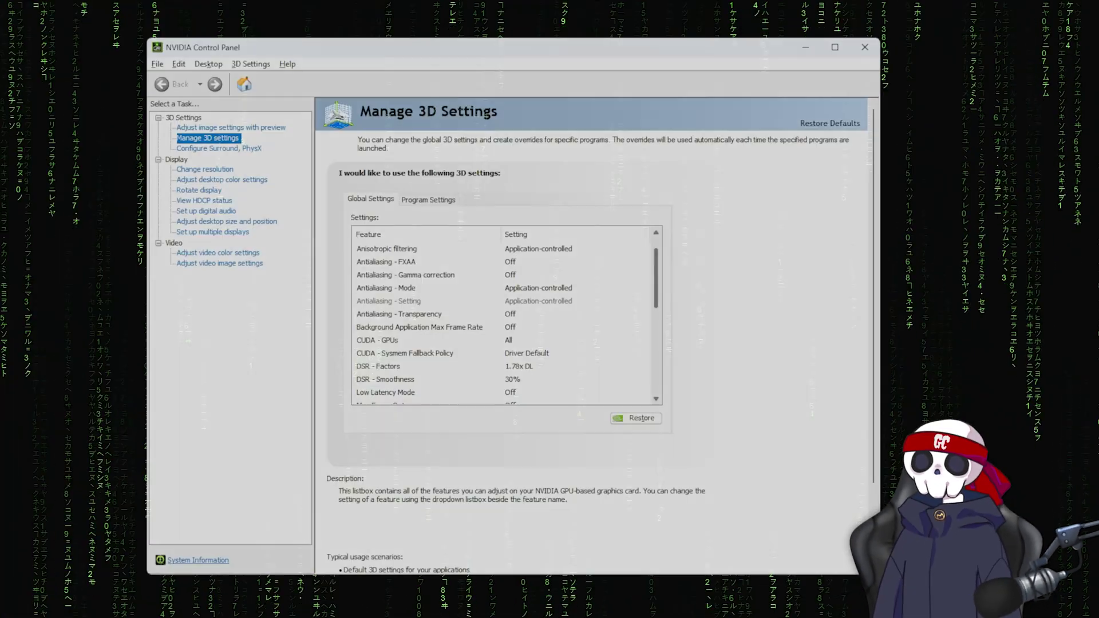
Switch to the NVIDIA app and choose Custom installation for GeForce Game Ready Driver version 566.36
{"action": "scroll", "coordinate": [504, 318], "scroll_direction": "down", "scroll_amount": 2}
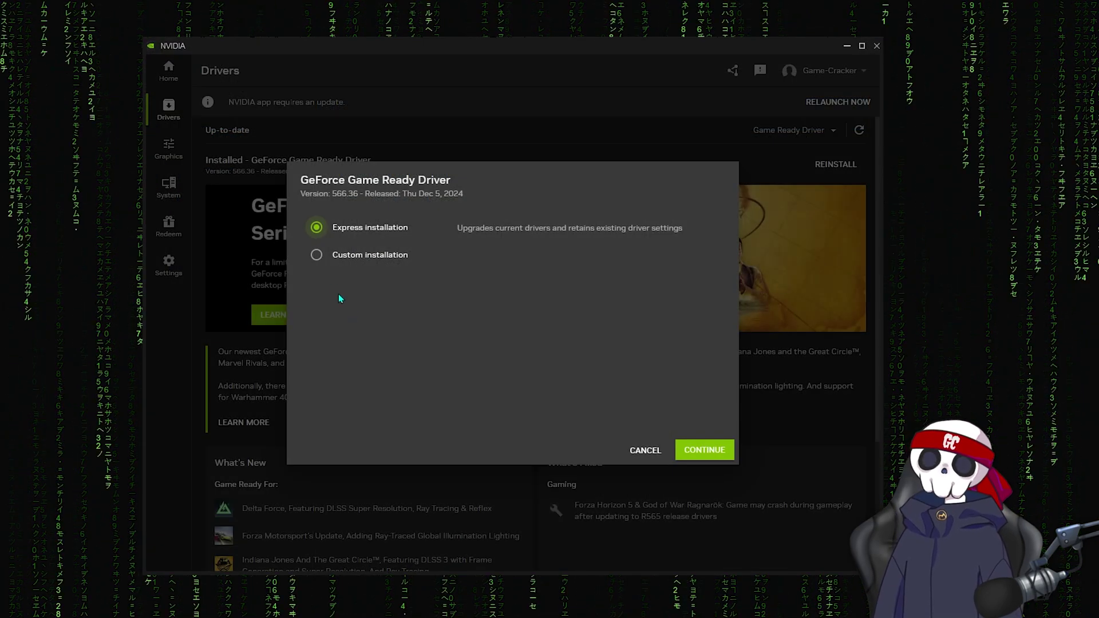
{"action": "left_click", "coordinate": [317, 256]}
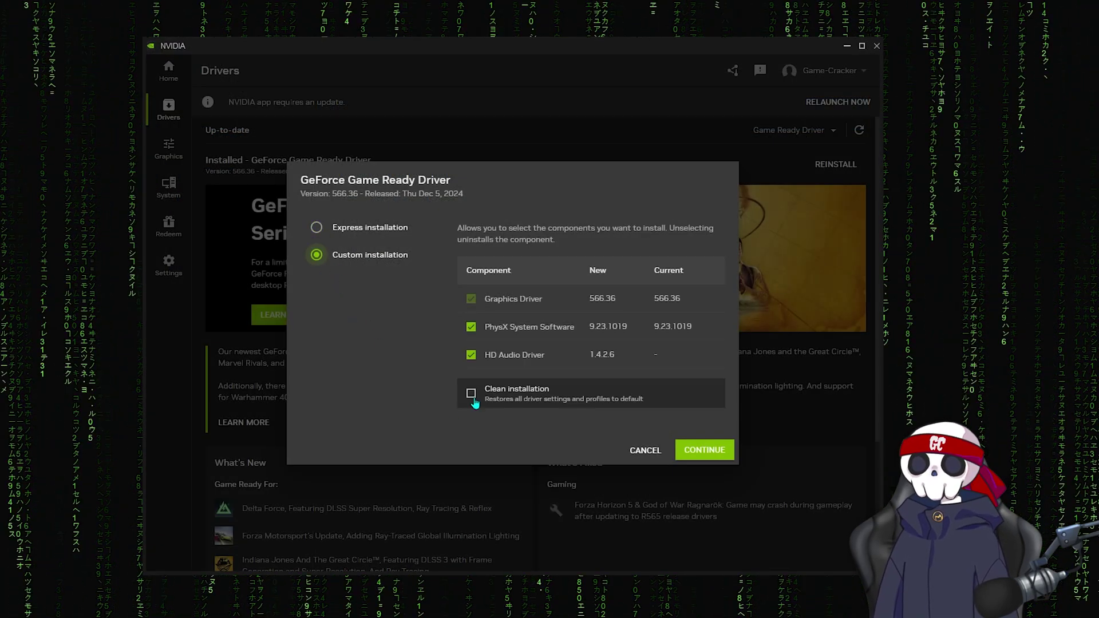